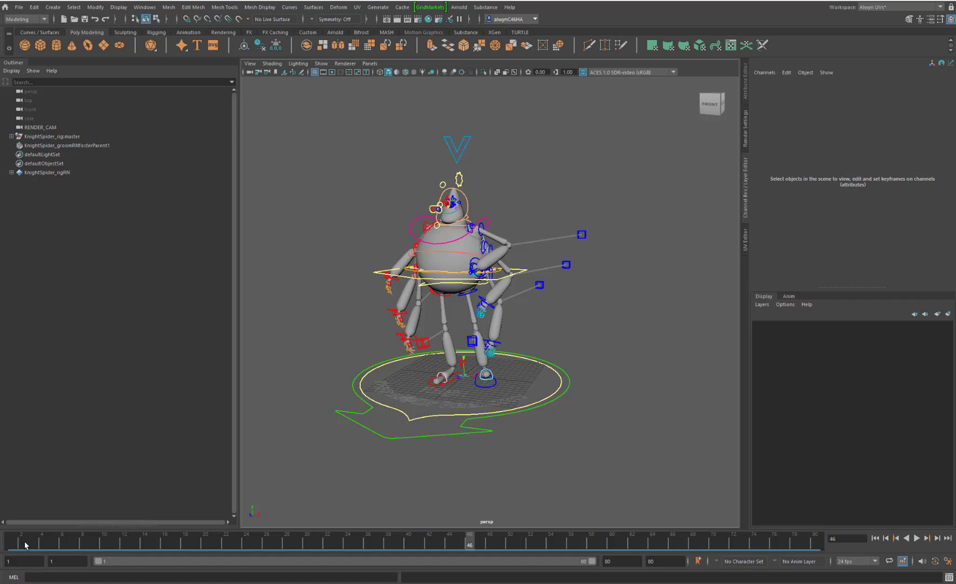
Preview the rig's animation by playing and scrubbing the timeline, ending at frame 5.
left_click_drag(27, 544, 313, 543)
key("alt+v")
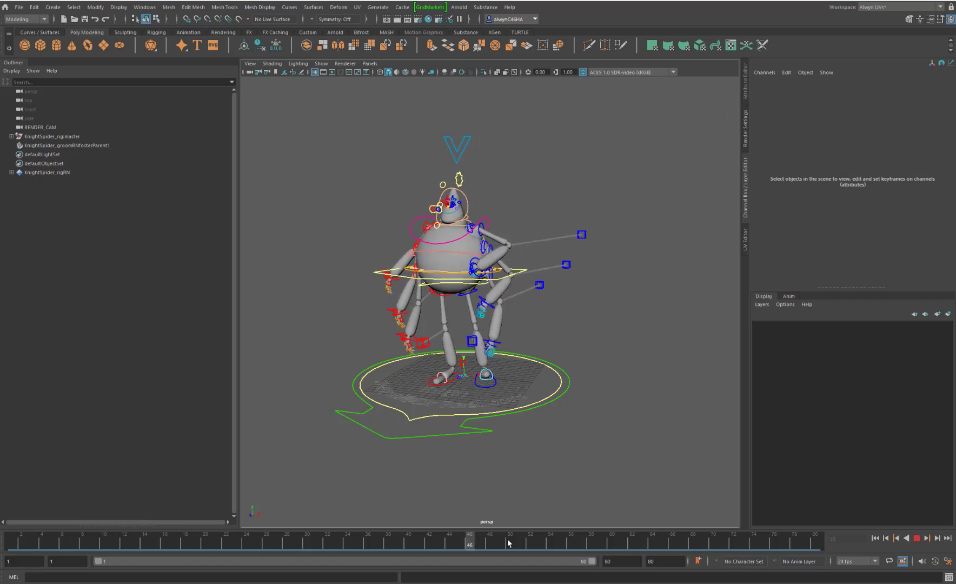
left_click_drag(370, 543, 52, 544)
left_click_drag(438, 360, 453, 367, "alt")
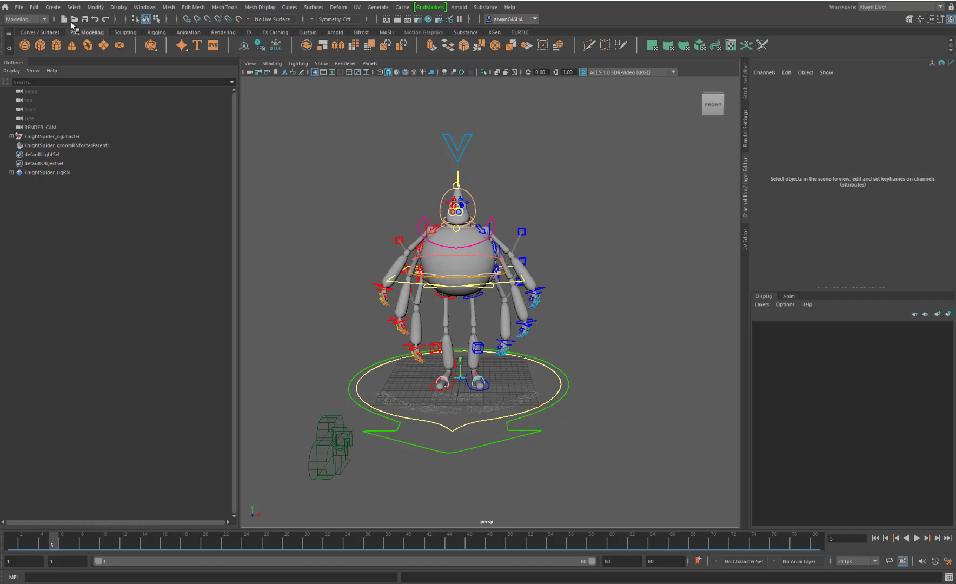
Reference KnightSpider_groom.ma from the project's scenes folder into the scene and close the Reference Editor.
left_click(19, 7)
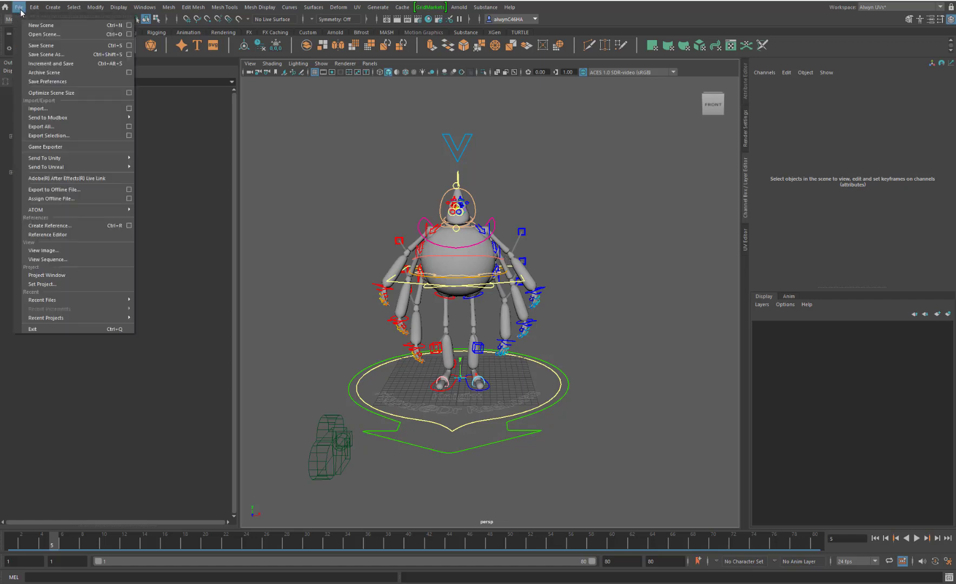
left_click(47, 234)
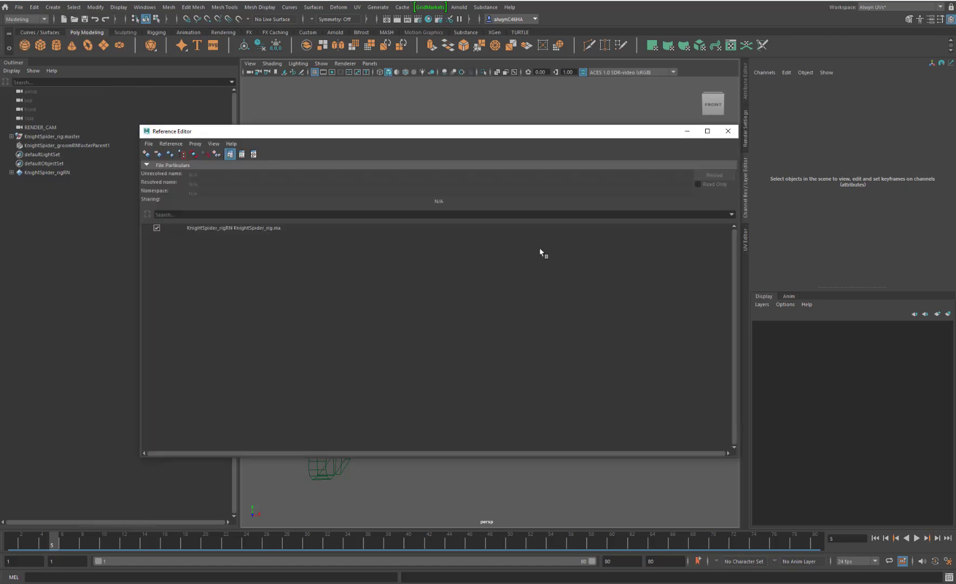
left_click(148, 144)
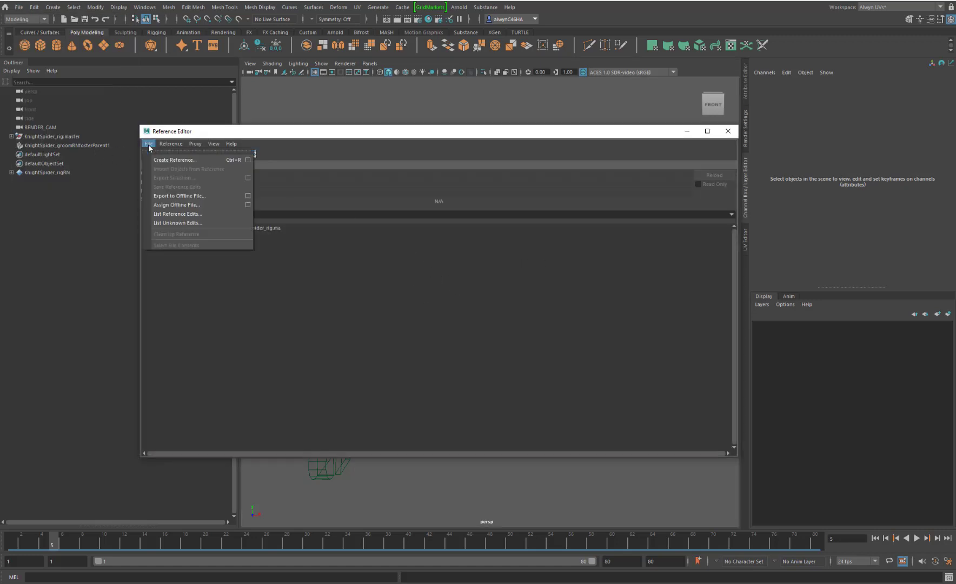
left_click(172, 160)
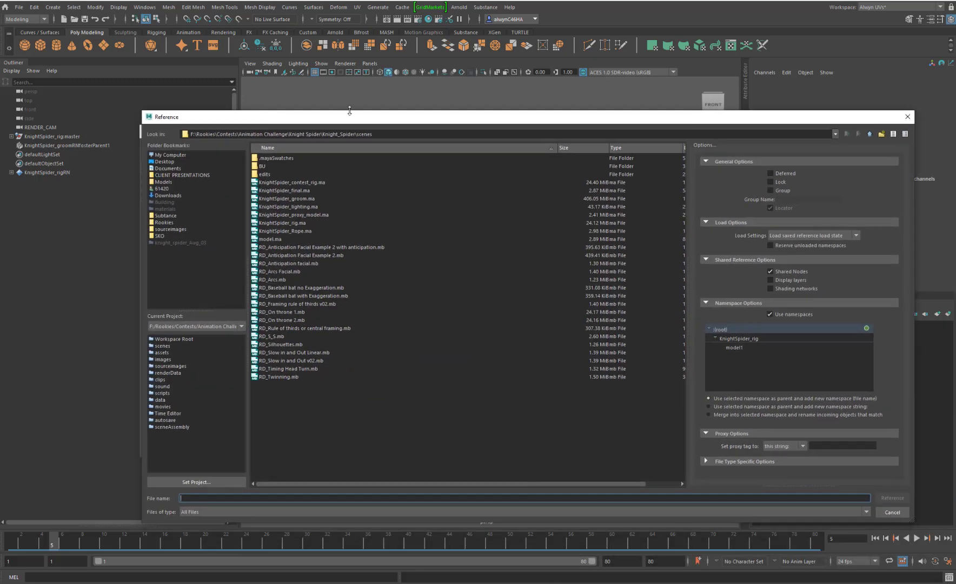
left_click(295, 198)
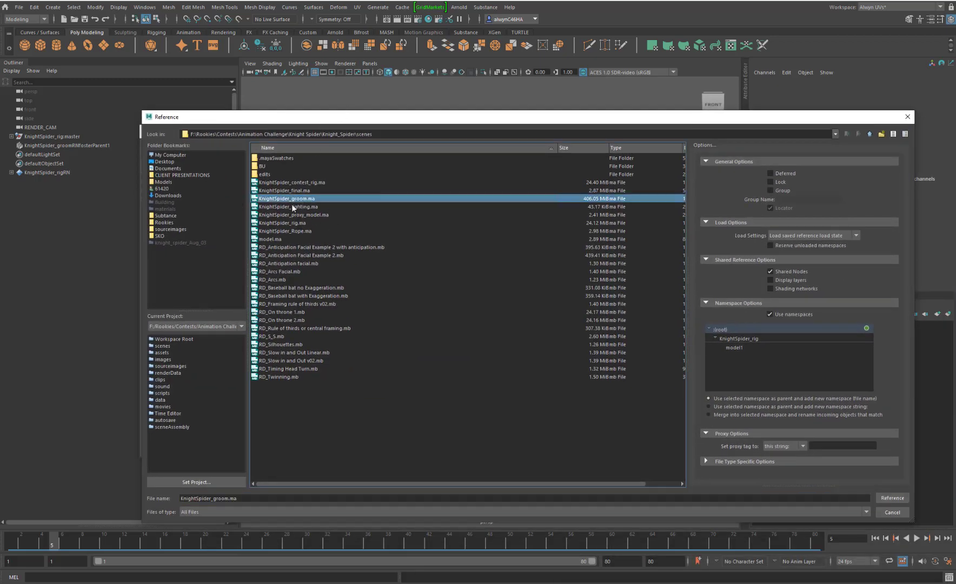
left_click(894, 498)
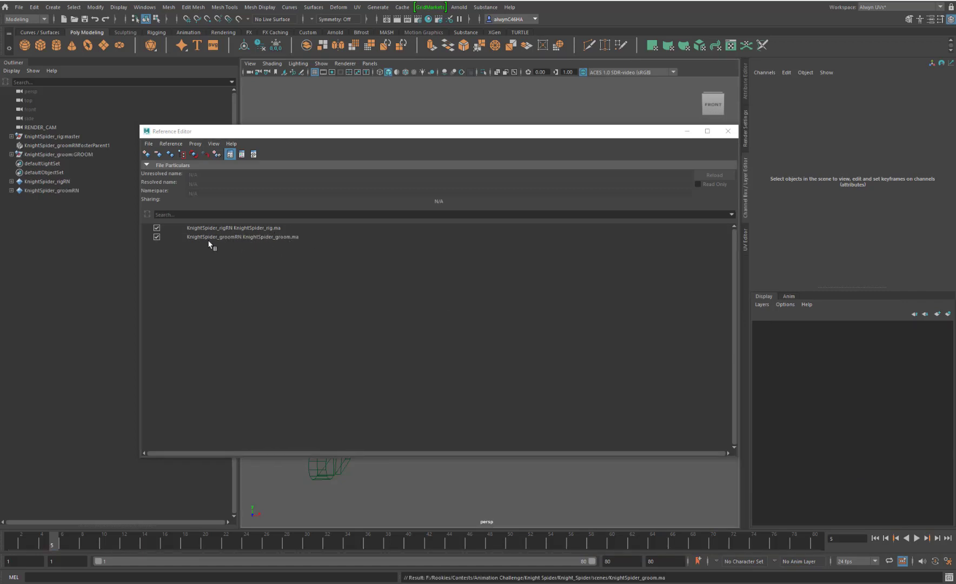
left_click(728, 132)
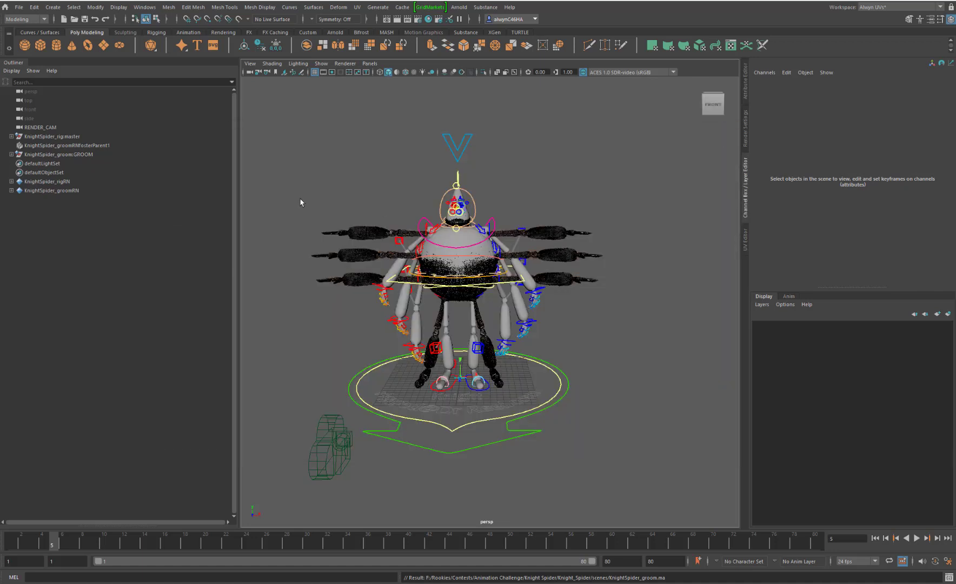
Select the KnightSpider_groom:GROOM group and examine its fur placement against the posed rig from several views.
left_click(75, 156)
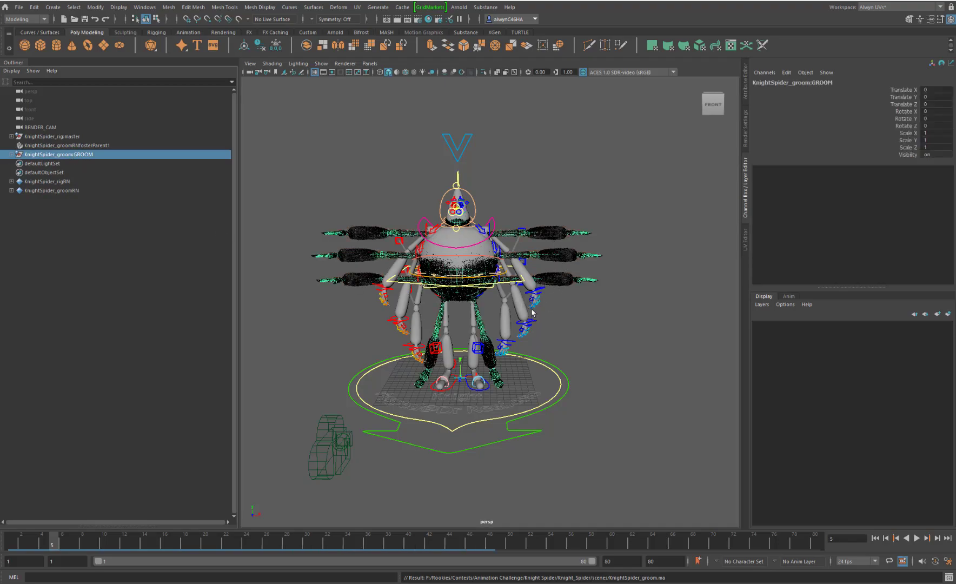
scroll(673, 324, "up", 10)
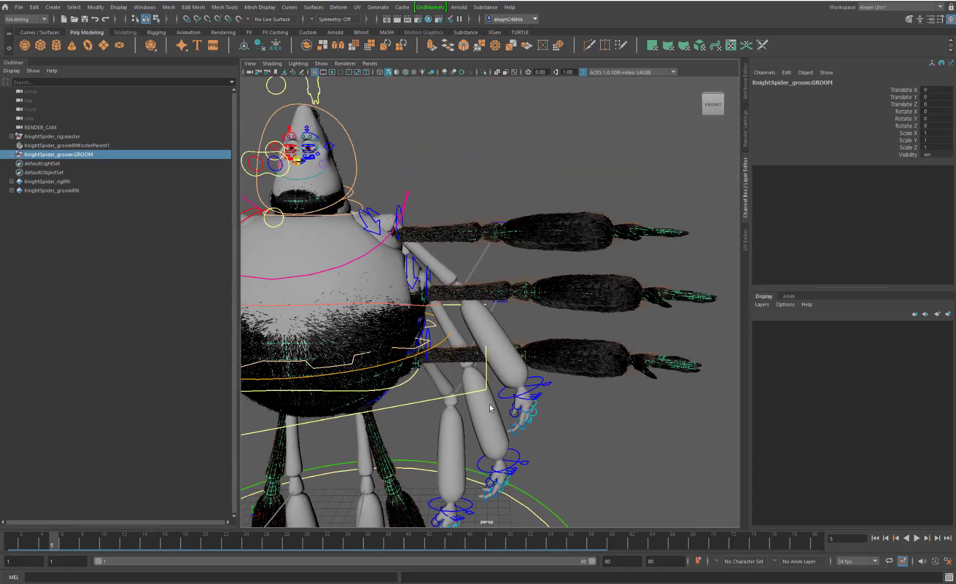
right_click_drag(563, 392, 385, 373, "alt")
middle_click_drag(384, 373, 497, 319, "alt")
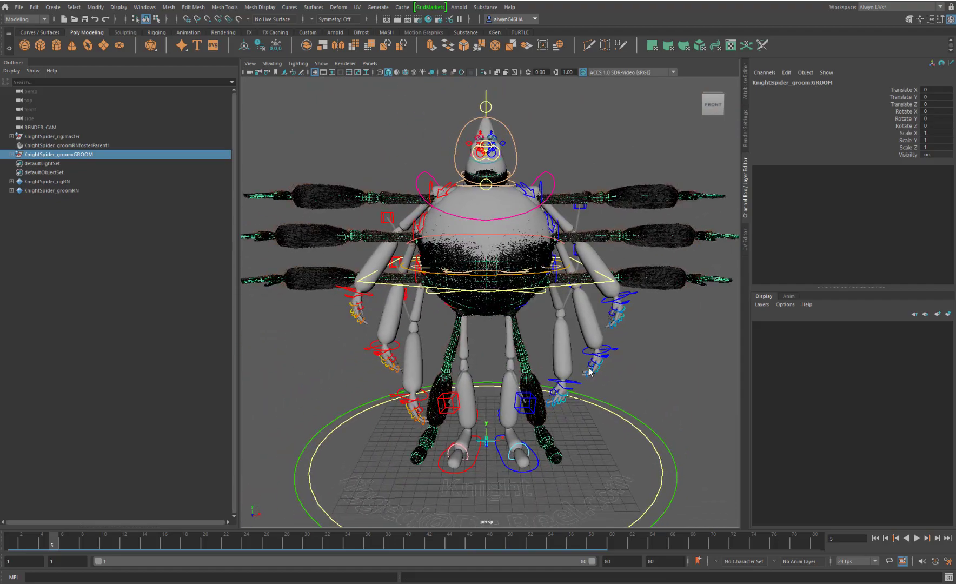
right_click_drag(498, 319, 490, 353, "alt")
middle_click_drag(490, 353, 481, 309, "alt")
left_click_drag(515, 352, 537, 346, "alt")
middle_click_drag(555, 334, 548, 361, "alt")
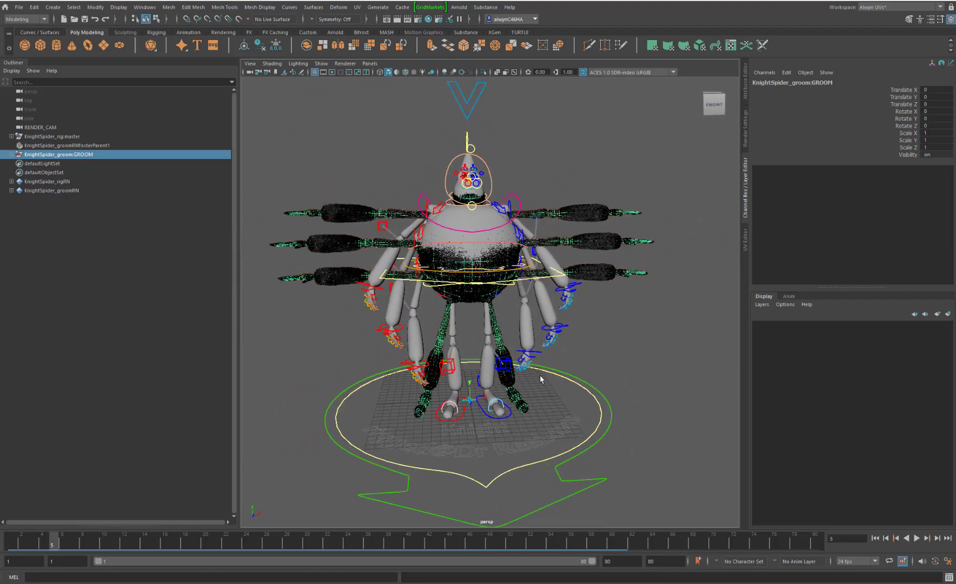
right_click_drag(540, 377, 508, 317, "alt")
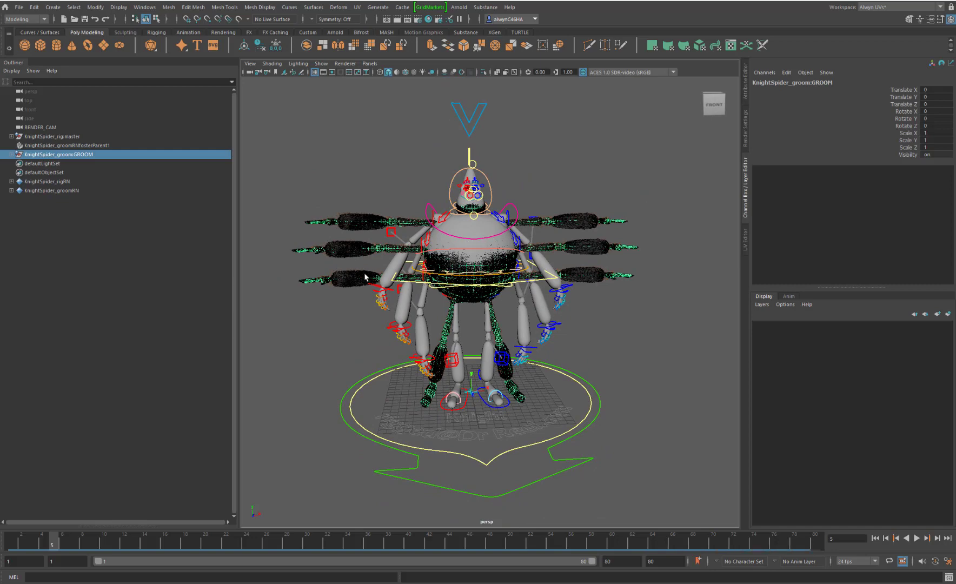
left_click_drag(521, 398, 517, 393, "alt")
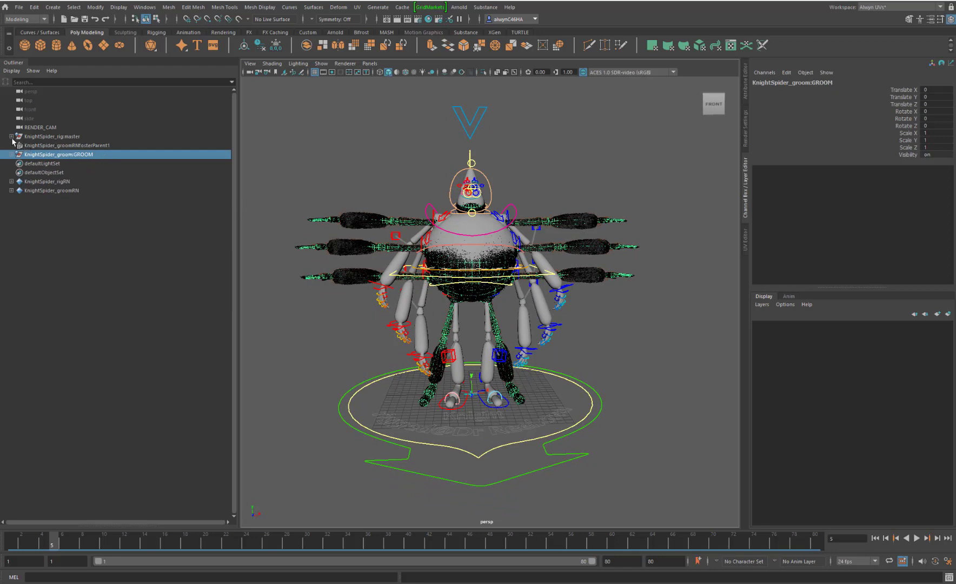
Expand the rig master and GROOM groups, and select KnightSpider_rig:model first, followed by KnightSpider_groom:model.
left_click(12, 137)
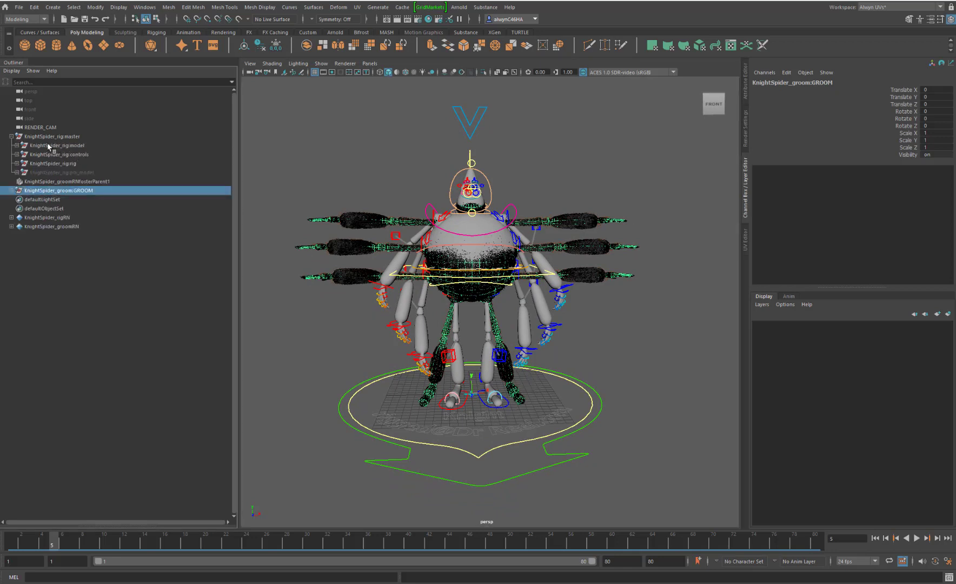
left_click(11, 191)
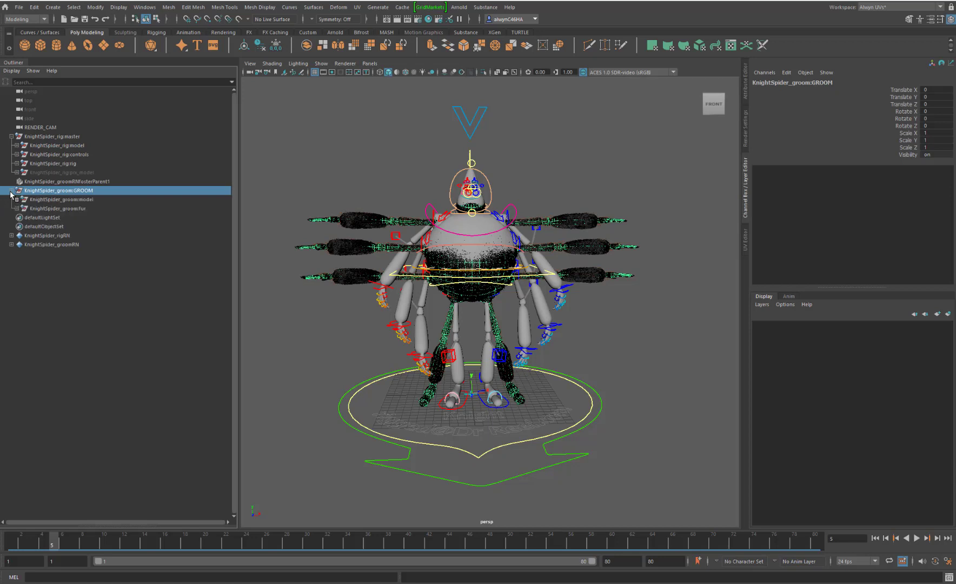
left_click(83, 200)
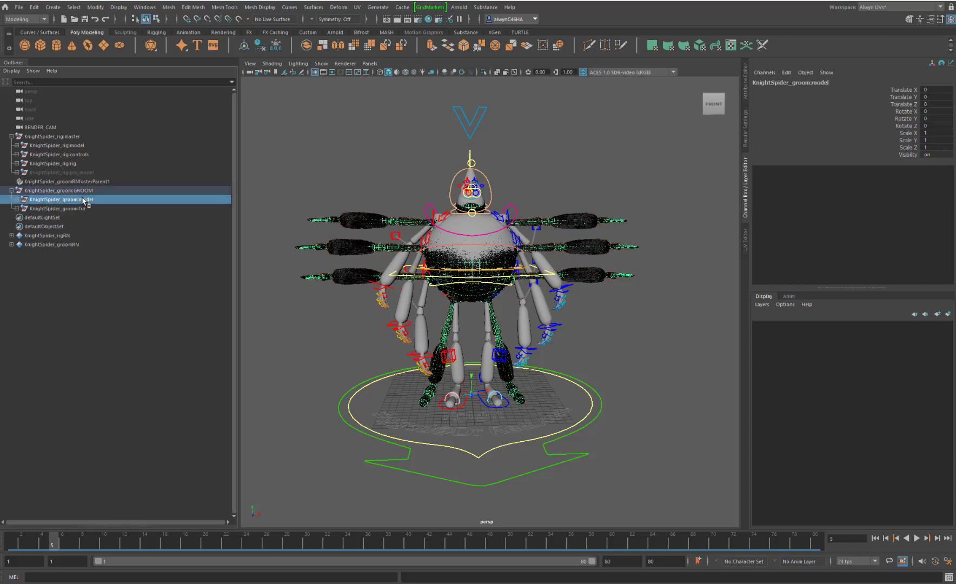
left_click(78, 146)
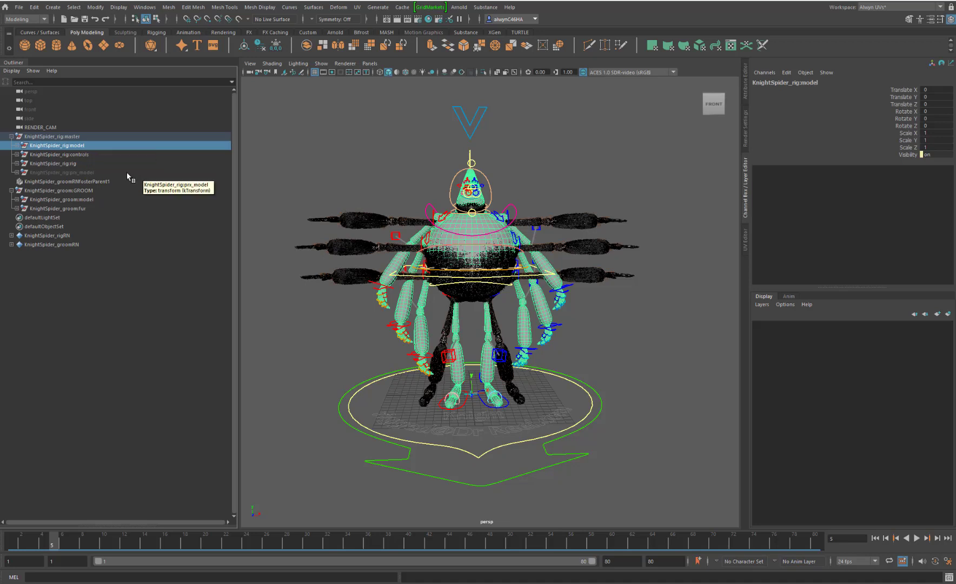
left_click(82, 200, "ctrl")
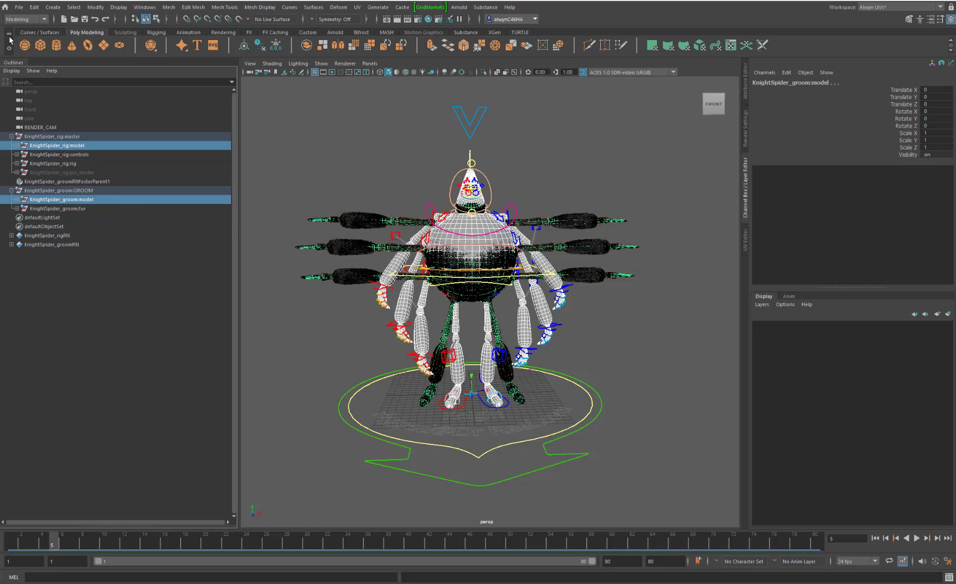
Switch to the Animation menu set and open the Shape Editor with both model groups still selected.
left_click(45, 20)
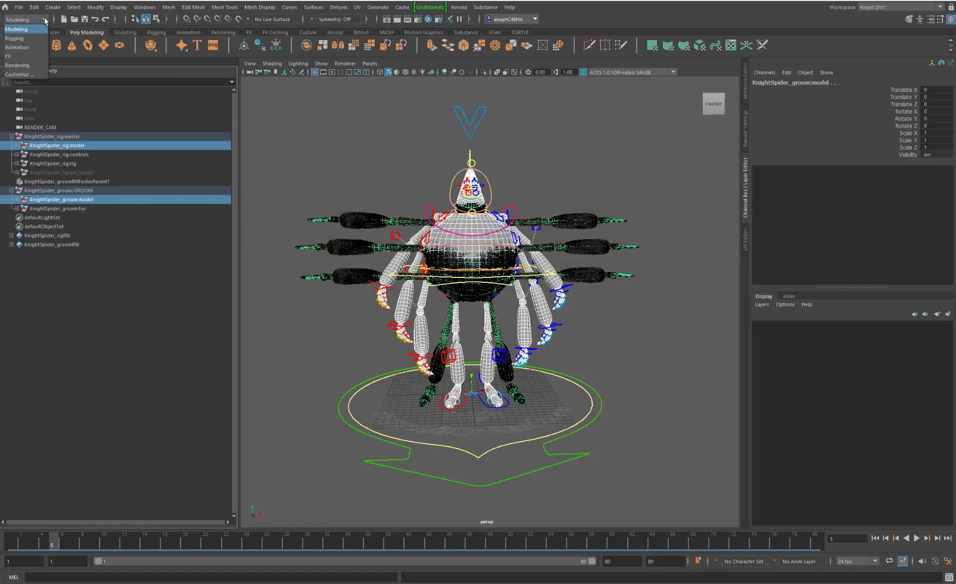
left_click(24, 47)
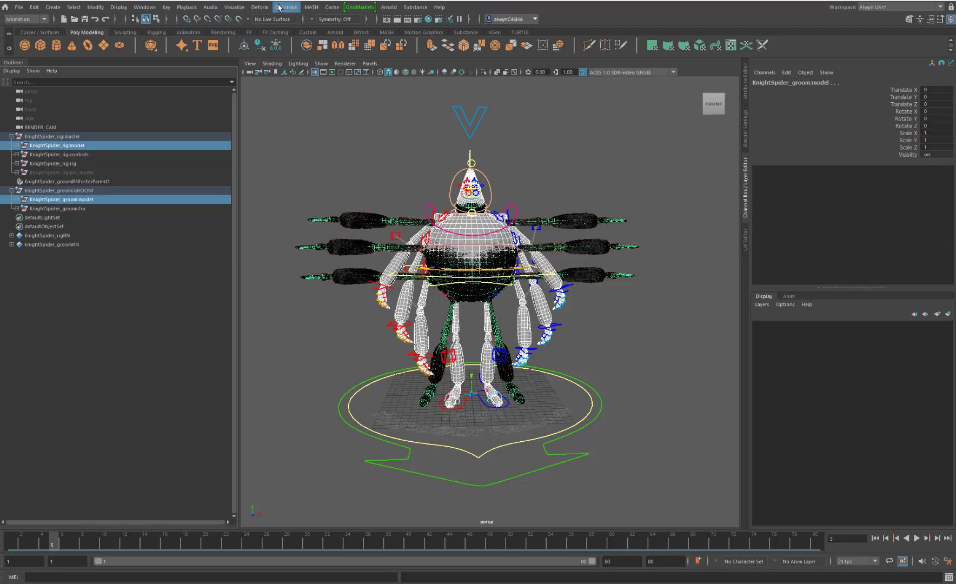
left_click(259, 8)
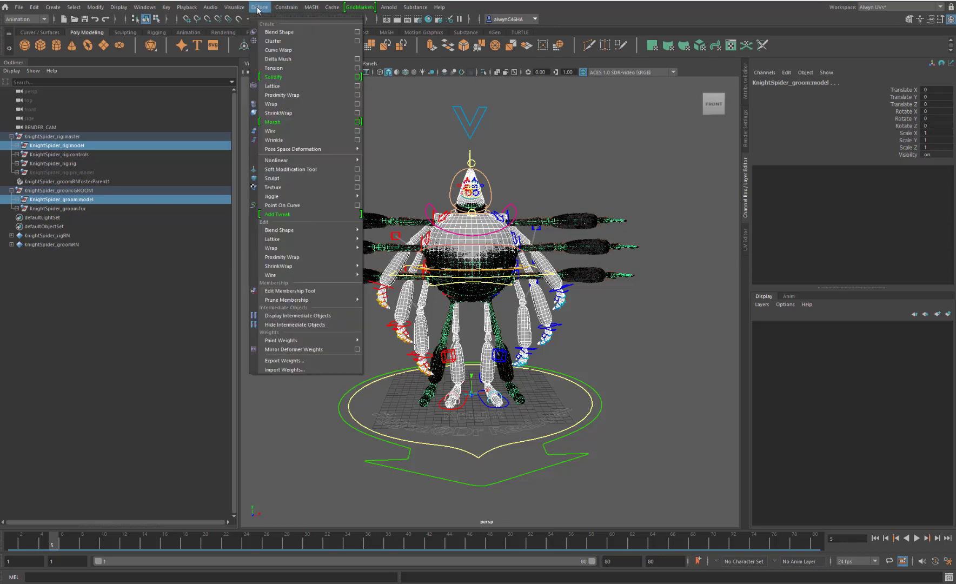
left_click(258, 7)
left_click(145, 7)
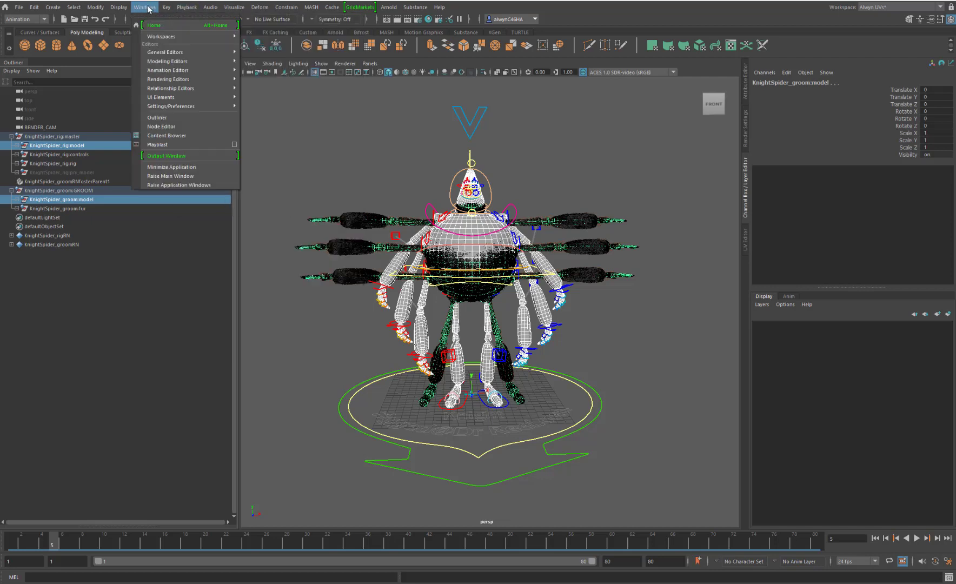
mouse_move(188, 73)
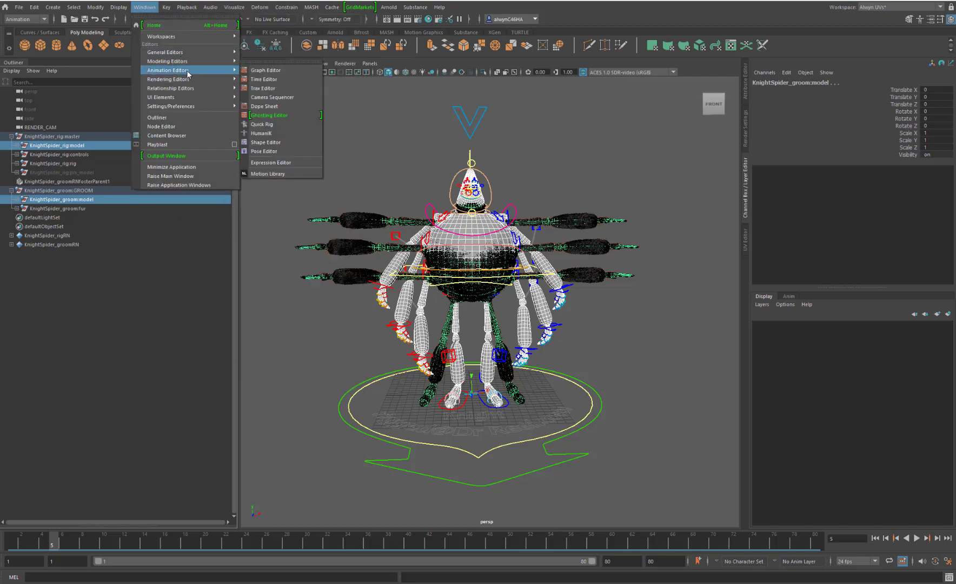
left_click(285, 143)
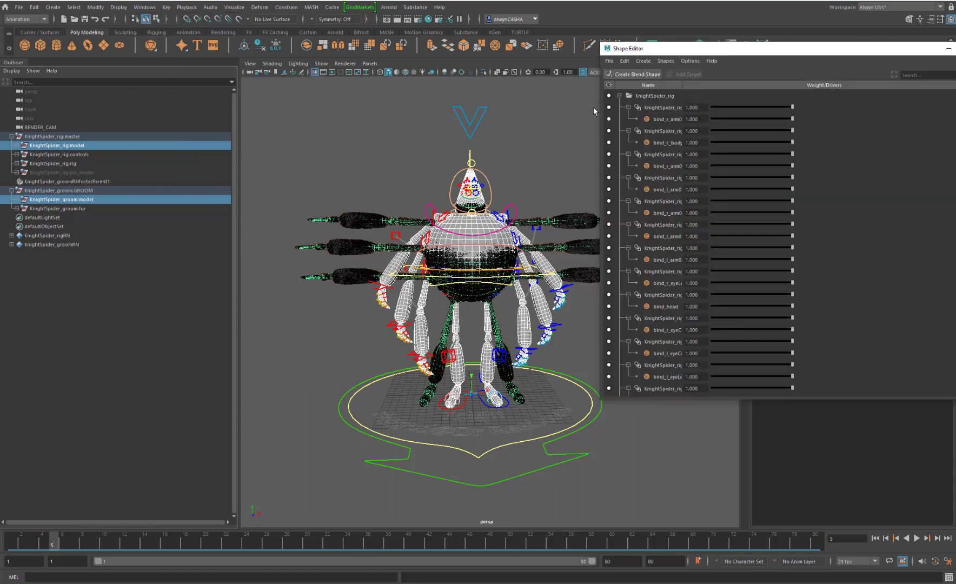
Create a blend shape from the selected model groups, set its model target weight to 1, and close the Shape Editor.
left_click(620, 96)
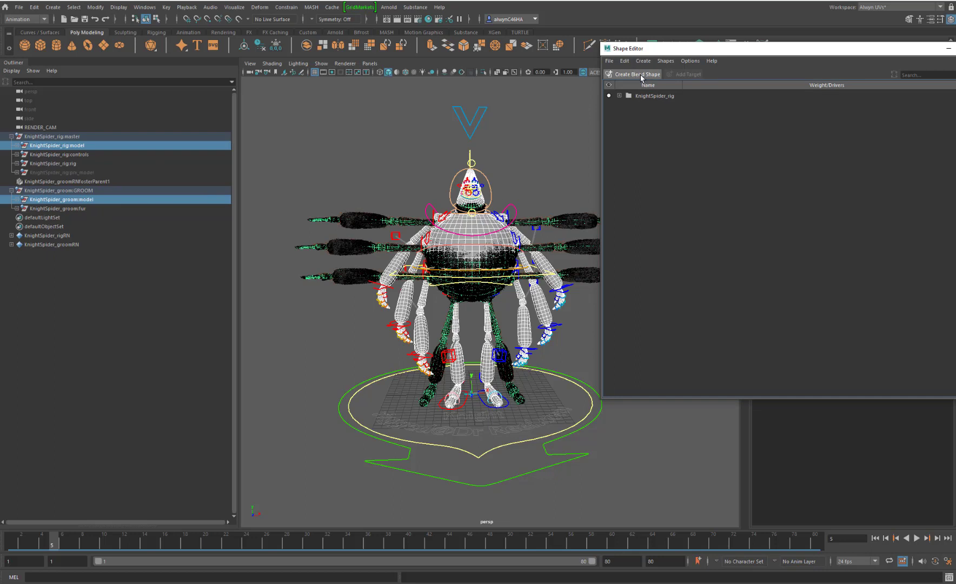
left_click(641, 75)
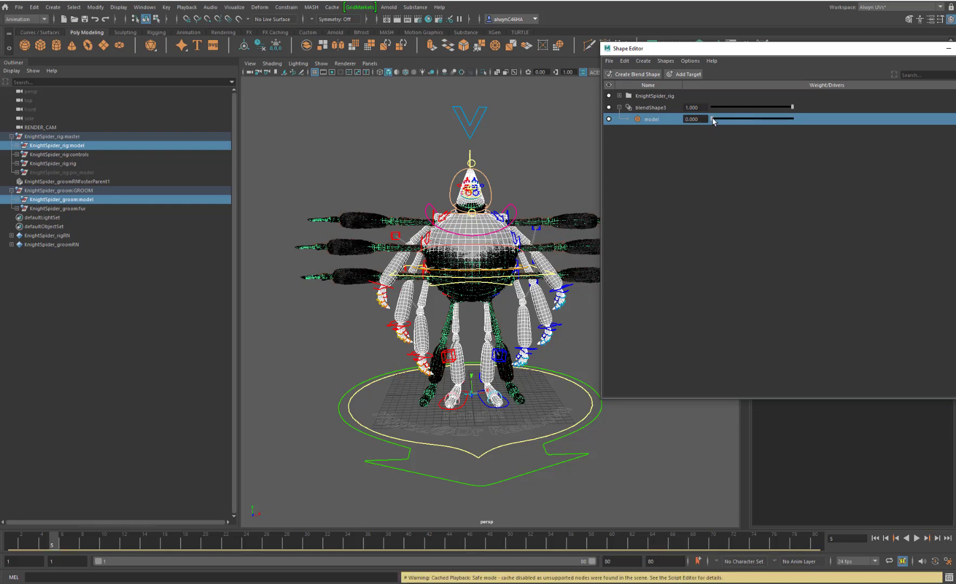
left_click_drag(713, 121, 798, 123)
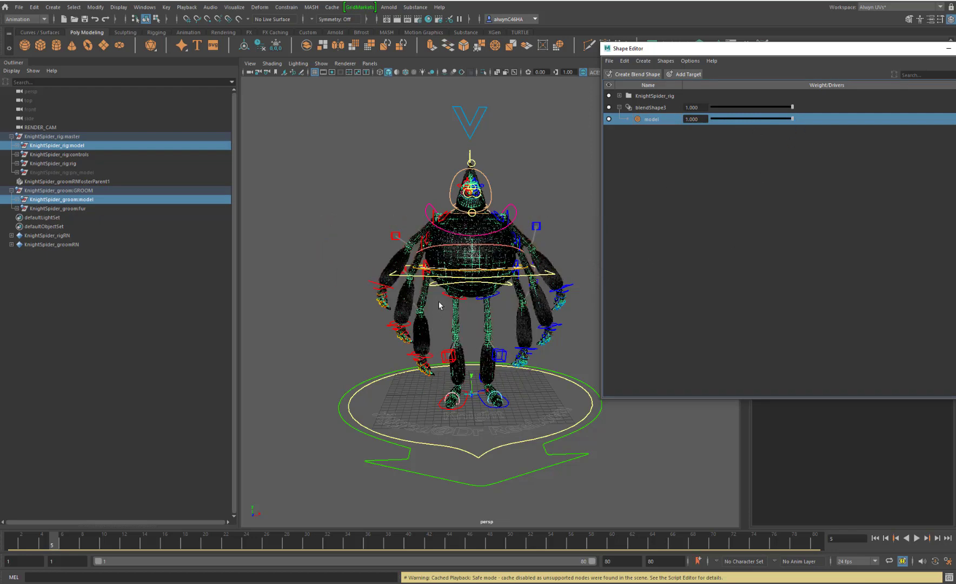
left_click_drag(893, 53, 805, 52)
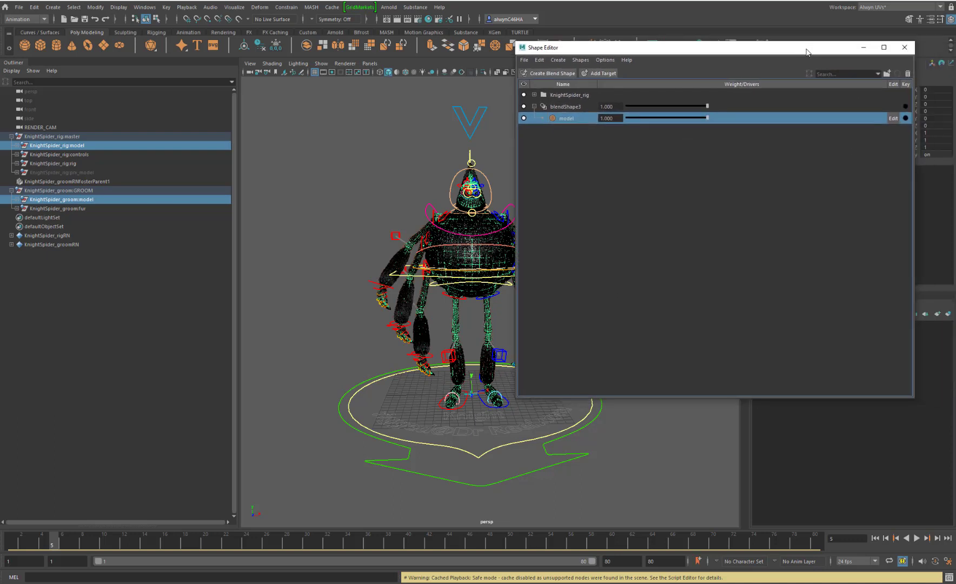
left_click(905, 48)
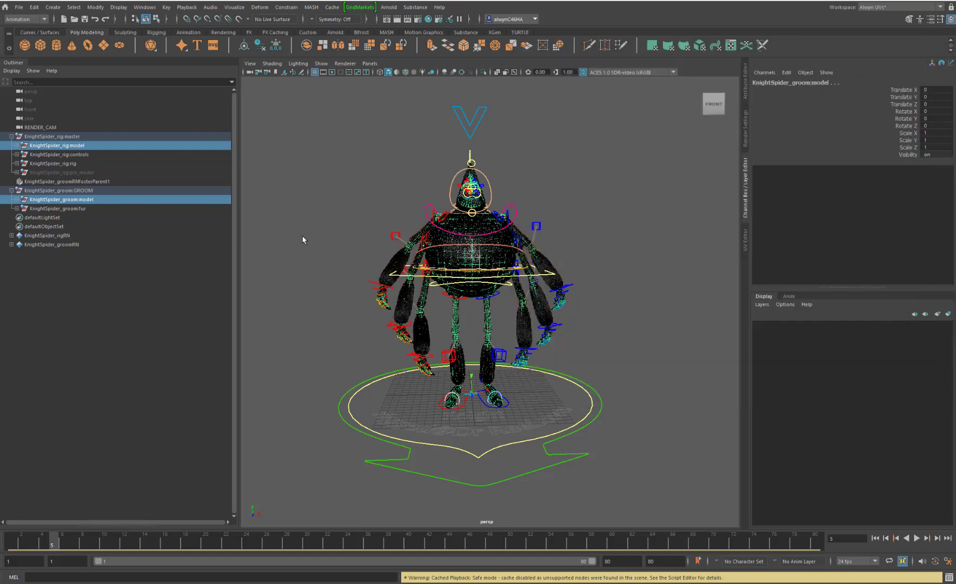
Hide the KnightSpider_rig:master group and preview the groomed model's animation at frames 28, 56 and 53.
left_click(67, 137)
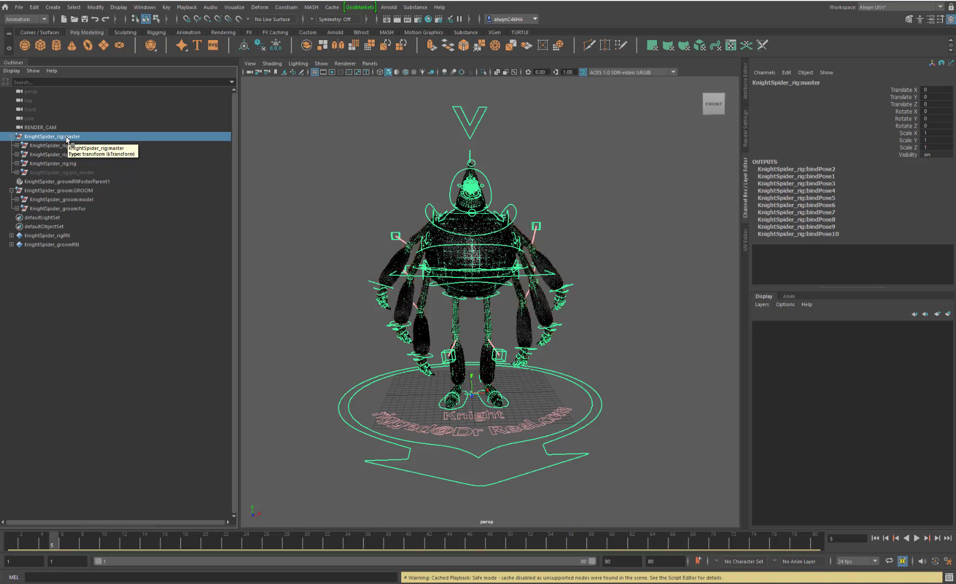
key("ctrl+h")
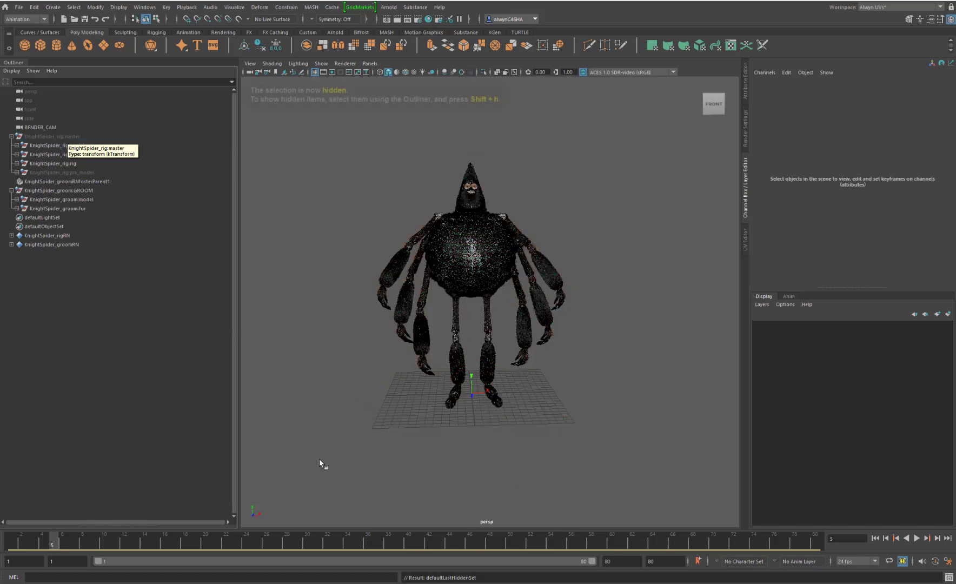
key("alt+v")
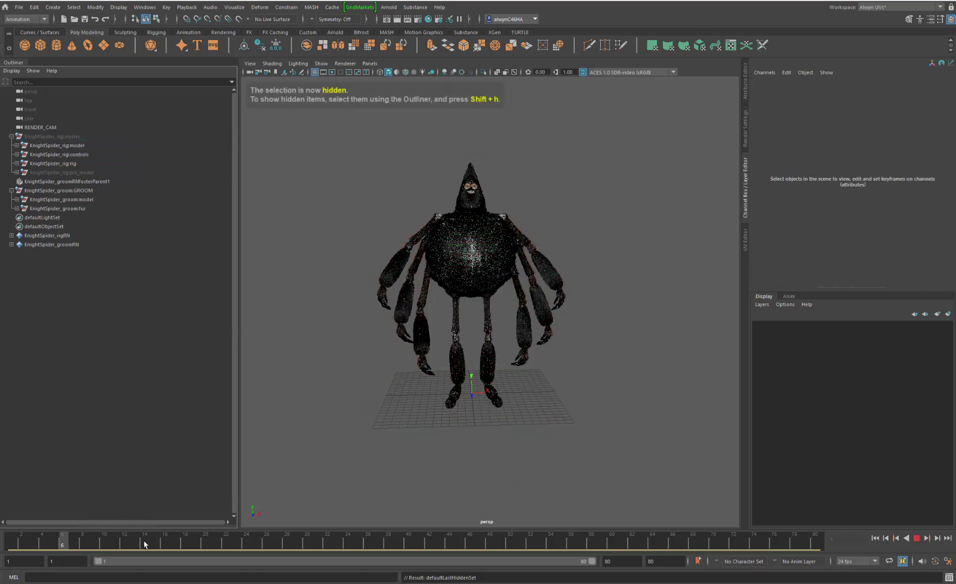
left_click(284, 543)
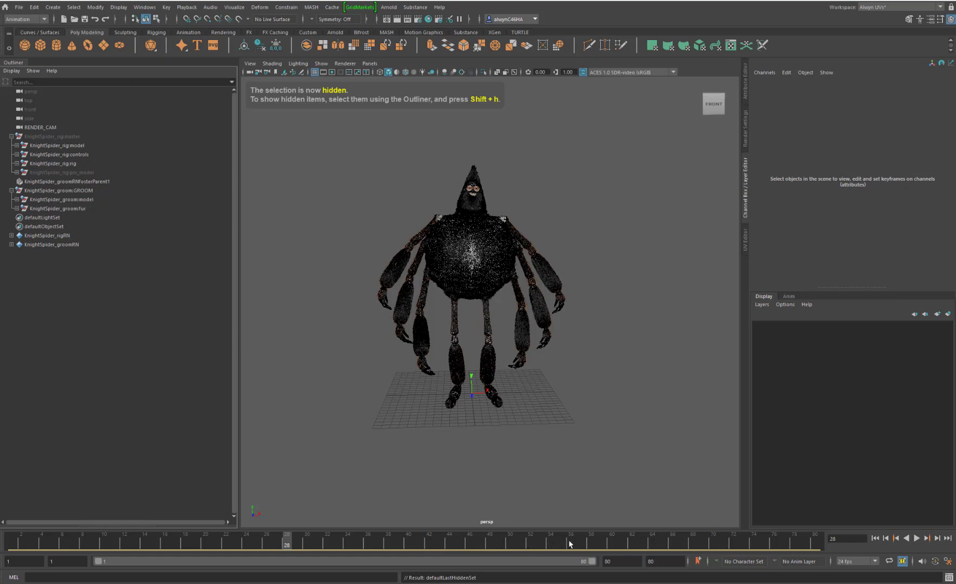
left_click(594, 539)
key("alt+v")
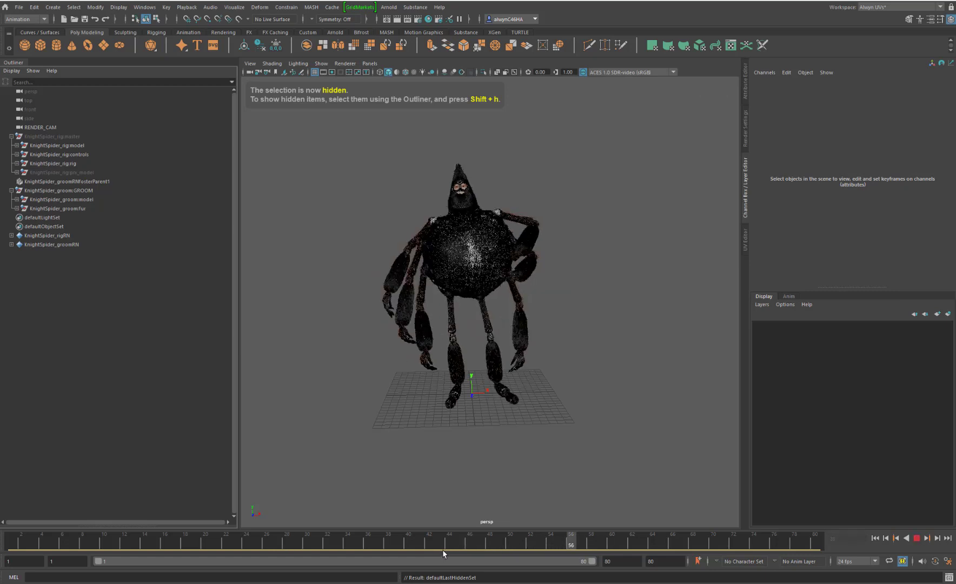
key("alt+v")
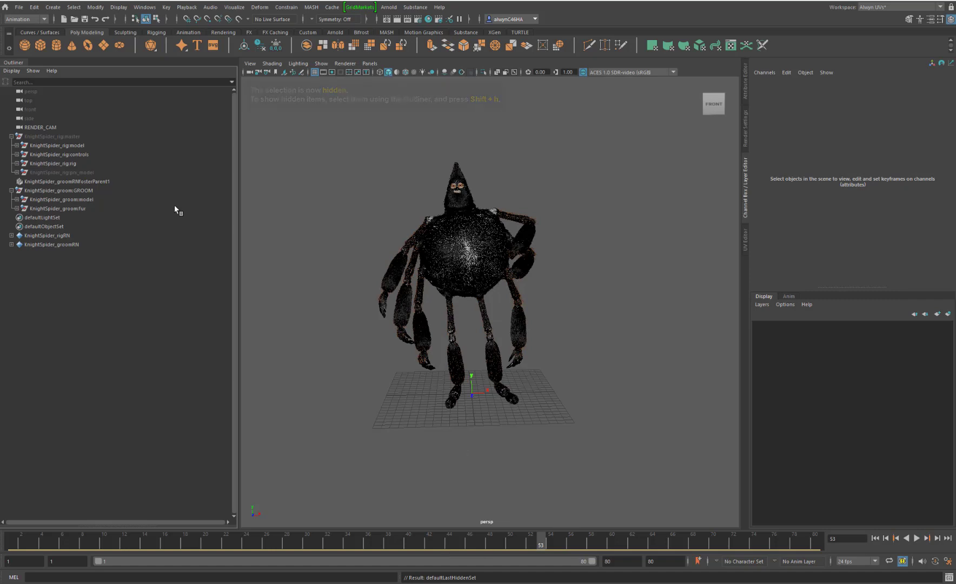